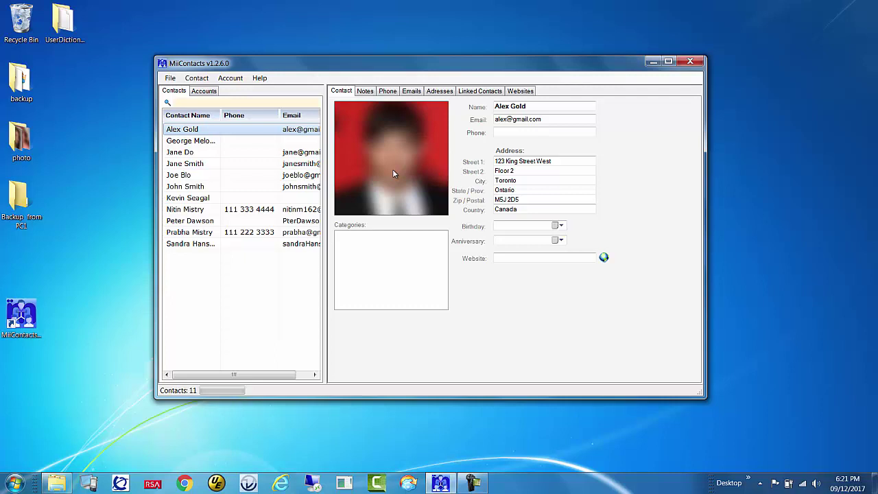
Step: Back up all MiiContacts data for transfer to another PC, using the Desktop as the backup folder
{"action": "left_click_drag", "start_coordinate": [414, 68], "coordinate": [409, 64]}
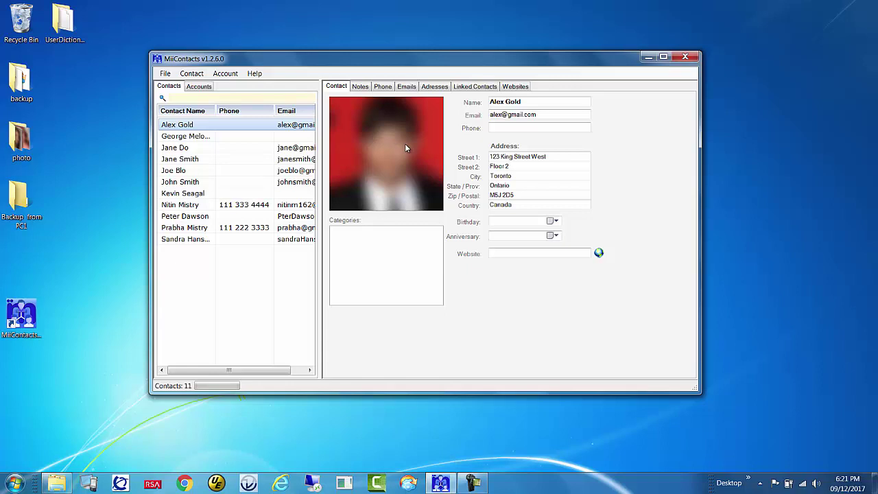
{"action": "left_click", "coordinate": [166, 74]}
{"action": "mouse_move", "coordinate": [194, 140]}
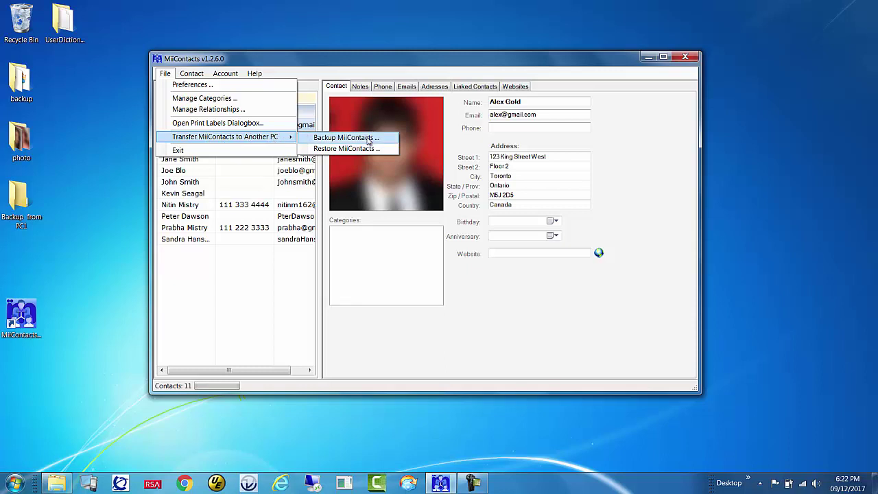
{"action": "left_click", "coordinate": [368, 140]}
{"action": "left_click_drag", "start_coordinate": [426, 156], "coordinate": [414, 62]}
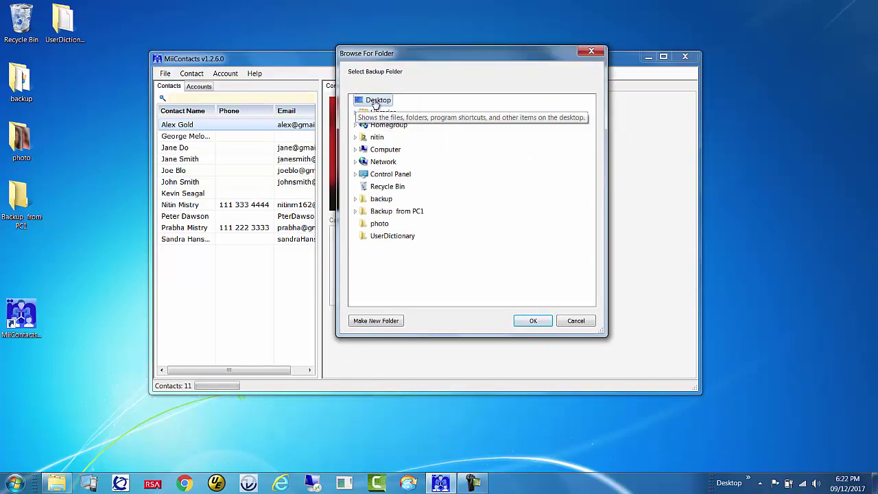
{"action": "left_click", "coordinate": [533, 321]}
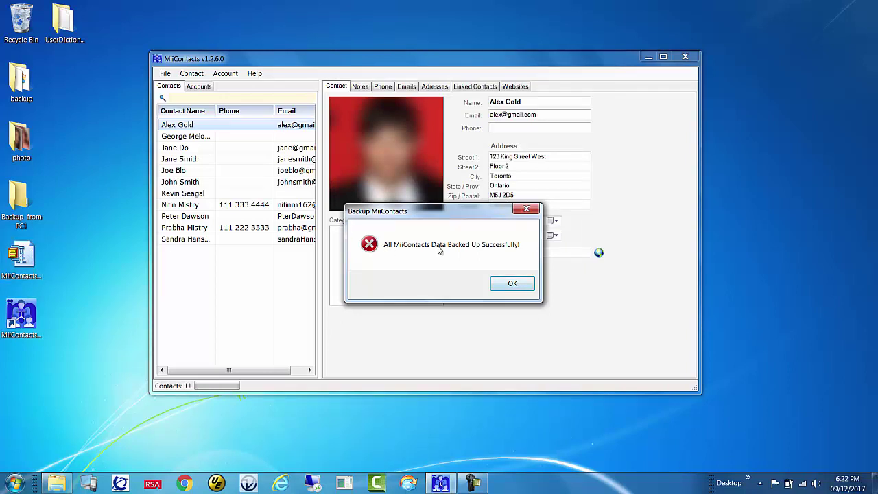
{"action": "left_click", "coordinate": [514, 285]}
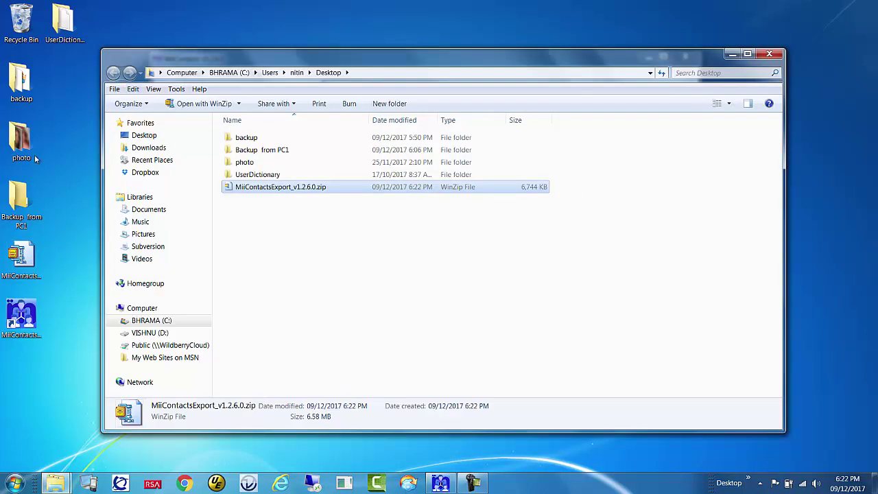
Step: Inspect the exported MiiContactsExport_v1.2.6.0.zip in the Desktop folder window and on the desktop, and close the folder window
{"action": "left_click_drag", "start_coordinate": [103, 212], "coordinate": [193, 211]}
{"action": "left_click_drag", "start_coordinate": [537, 431], "coordinate": [538, 350]}
{"action": "left_click_drag", "start_coordinate": [507, 52], "coordinate": [476, 43]}
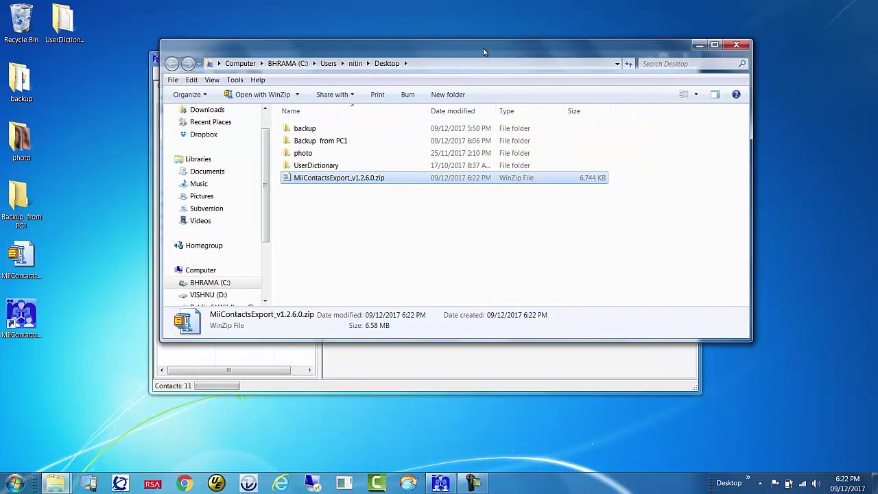
{"action": "left_click_drag", "start_coordinate": [751, 182], "coordinate": [681, 184]}
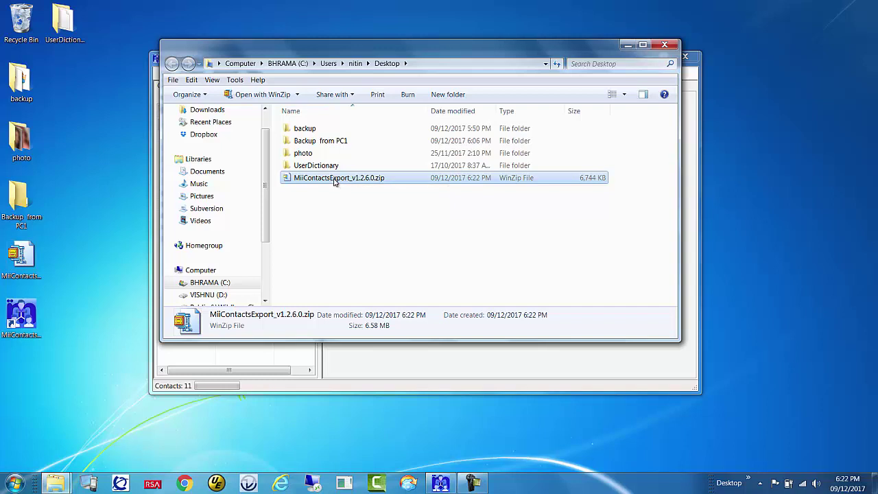
{"action": "left_click_drag", "start_coordinate": [267, 229], "coordinate": [276, 244]}
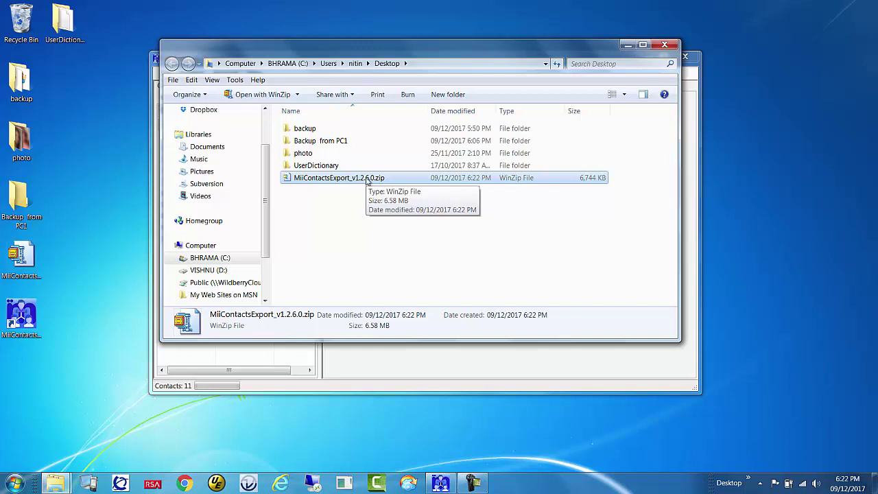
{"action": "left_click", "coordinate": [31, 263]}
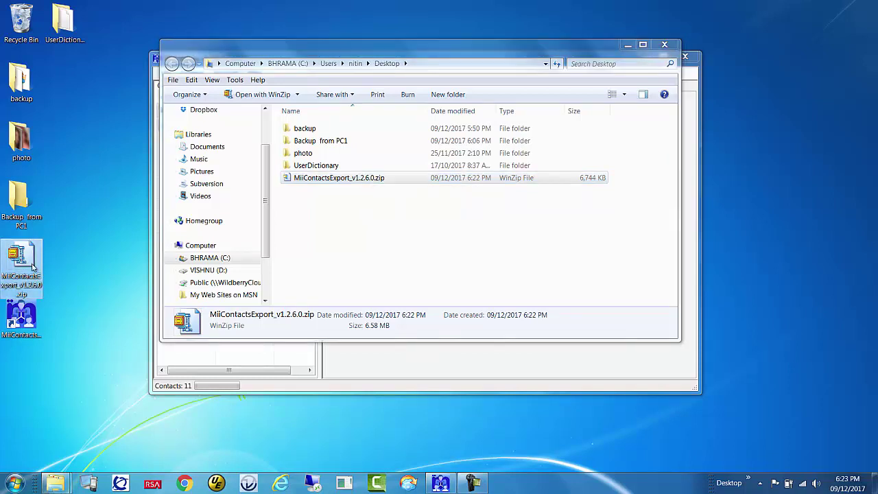
{"action": "left_click", "coordinate": [664, 44]}
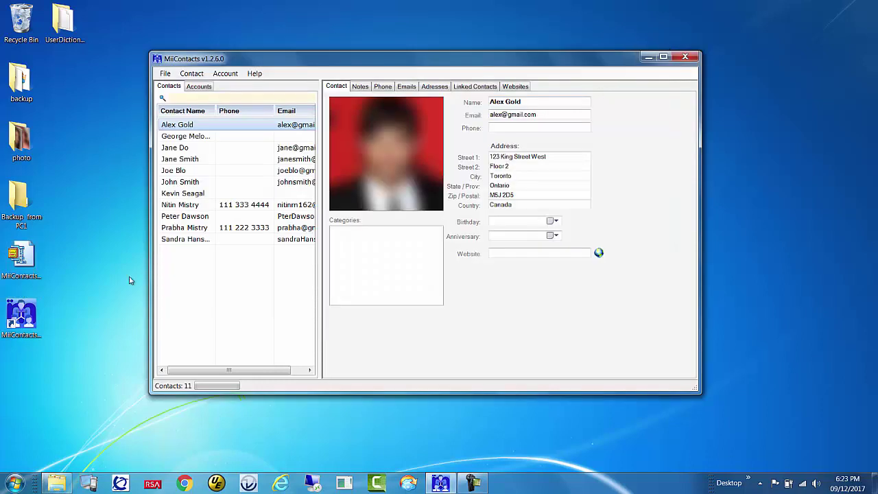
Step: Select every contact in the contacts list and delete them all, confirming the deletion
{"action": "left_click_drag", "start_coordinate": [235, 274], "coordinate": [160, 130]}
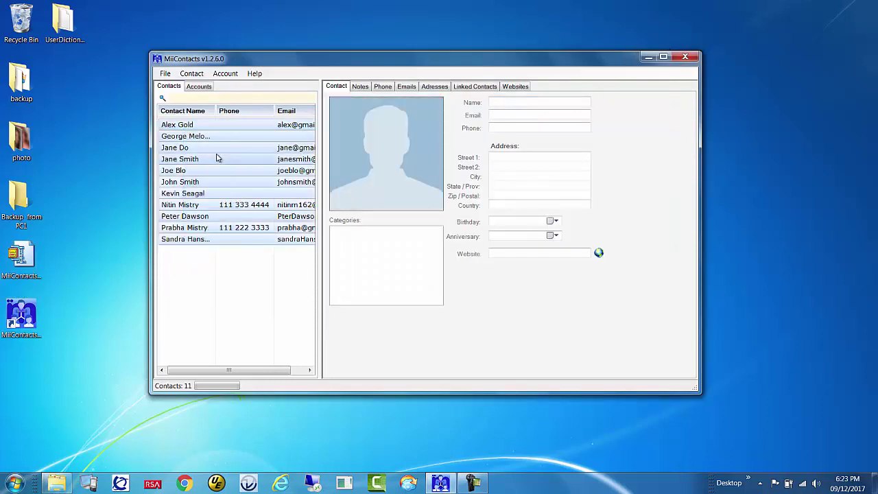
{"action": "right_click", "coordinate": [217, 158]}
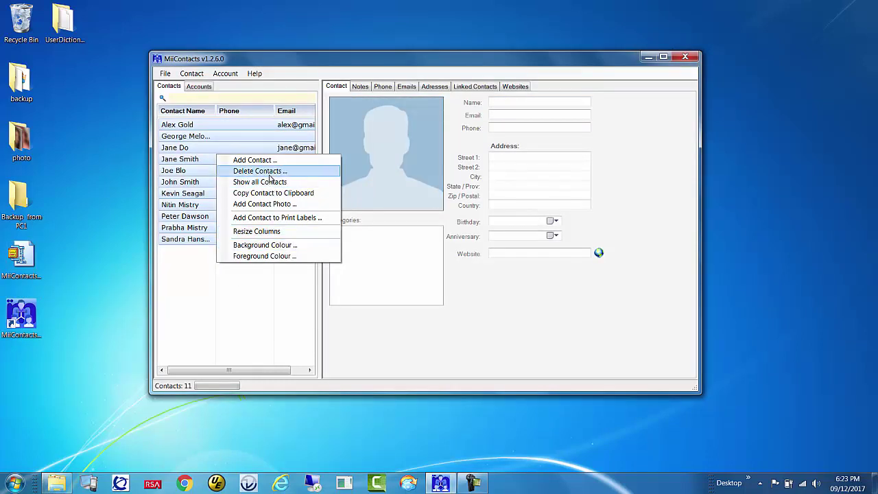
{"action": "left_click", "coordinate": [271, 172]}
{"action": "left_click", "coordinate": [431, 292]}
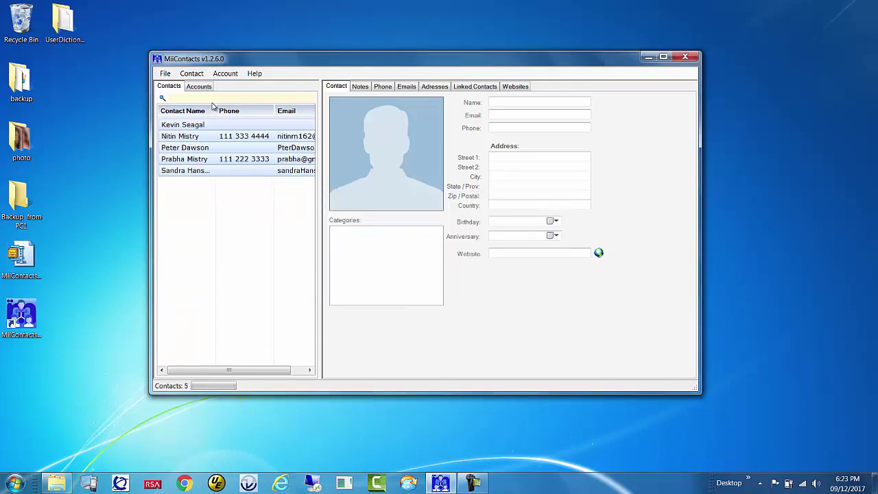
Step: Delete both the eBay and facebook entries from the accounts list, confirming each deletion
{"action": "left_click", "coordinate": [199, 86]}
{"action": "right_click", "coordinate": [191, 125]}
{"action": "left_click", "coordinate": [234, 141]}
{"action": "left_click", "coordinate": [407, 292]}
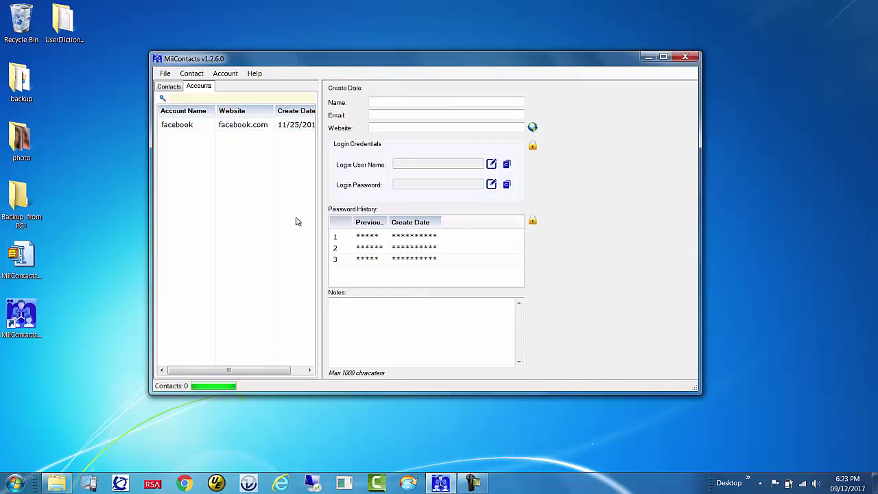
{"action": "left_click", "coordinate": [192, 127]}
{"action": "right_click", "coordinate": [204, 125]}
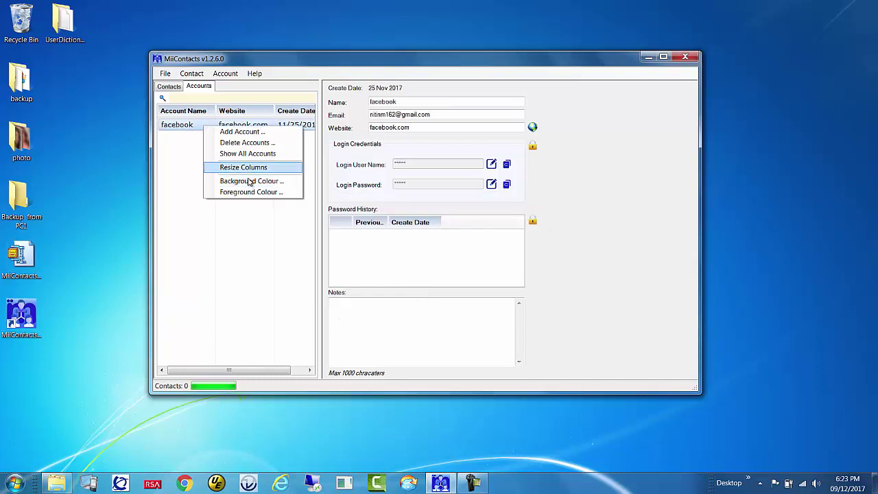
{"action": "left_click", "coordinate": [234, 143]}
{"action": "left_click", "coordinate": [431, 295]}
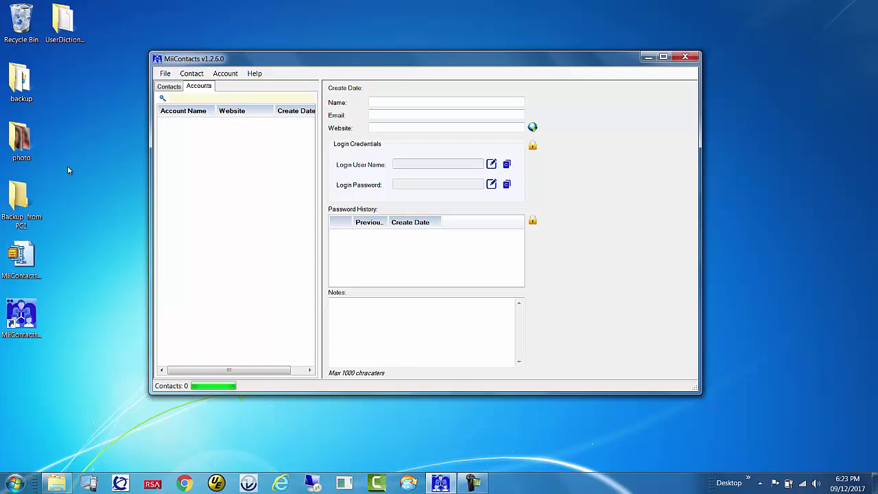
Step: Return to the contacts list and start restoring MiiContacts from a backup, agreeing to overwrite the existing data
{"action": "left_click_drag", "start_coordinate": [319, 60], "coordinate": [339, 65]}
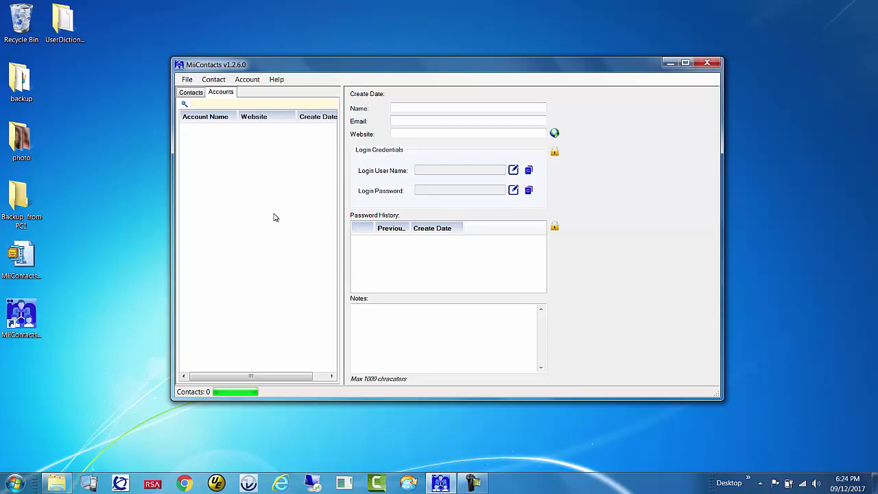
{"action": "left_click", "coordinate": [191, 95]}
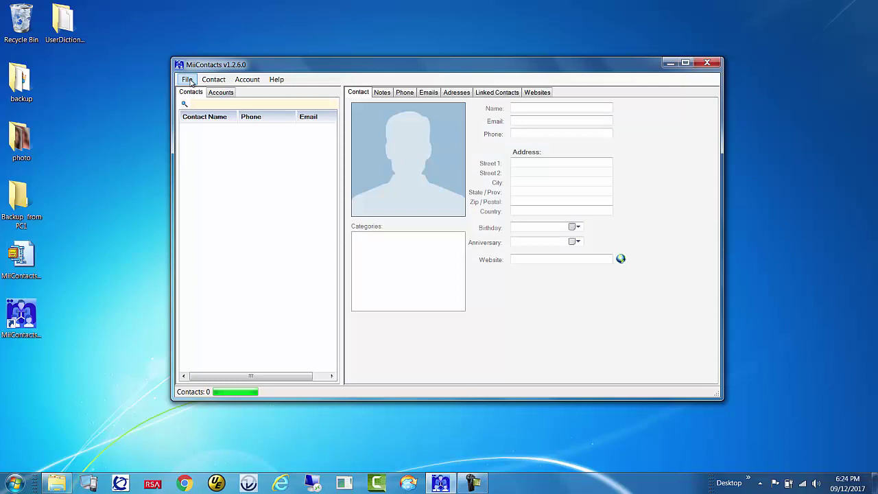
{"action": "left_click", "coordinate": [187, 79]}
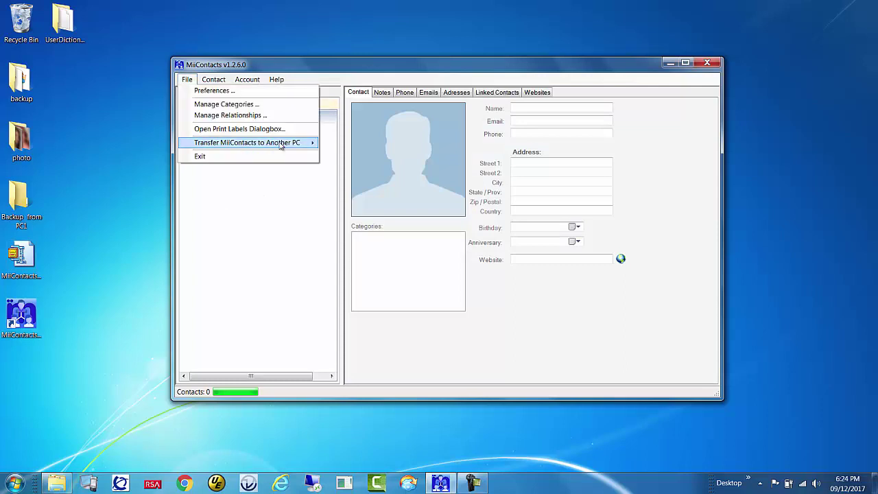
{"action": "mouse_move", "coordinate": [281, 145]}
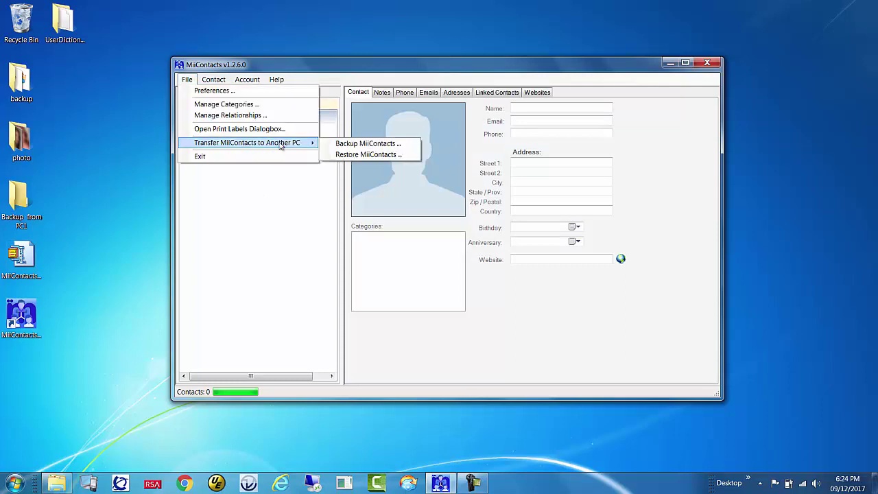
{"action": "left_click", "coordinate": [388, 155]}
{"action": "left_click_drag", "start_coordinate": [419, 206], "coordinate": [351, 91]}
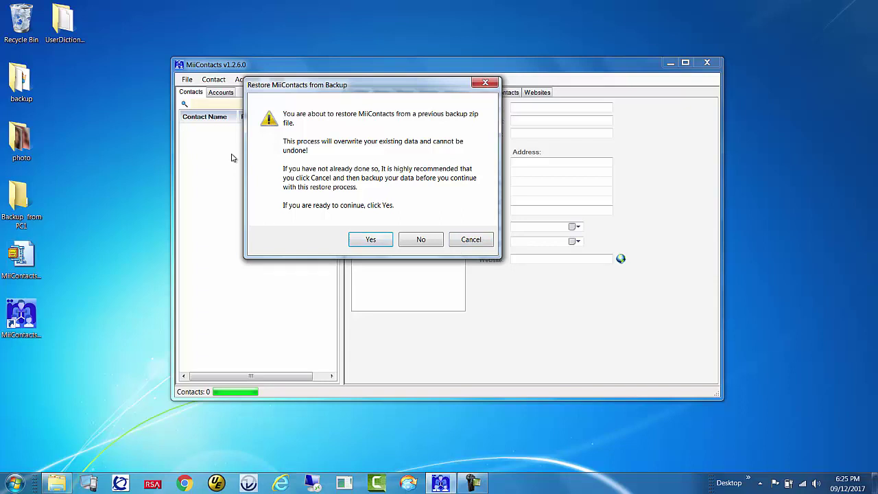
{"action": "left_click", "coordinate": [370, 239]}
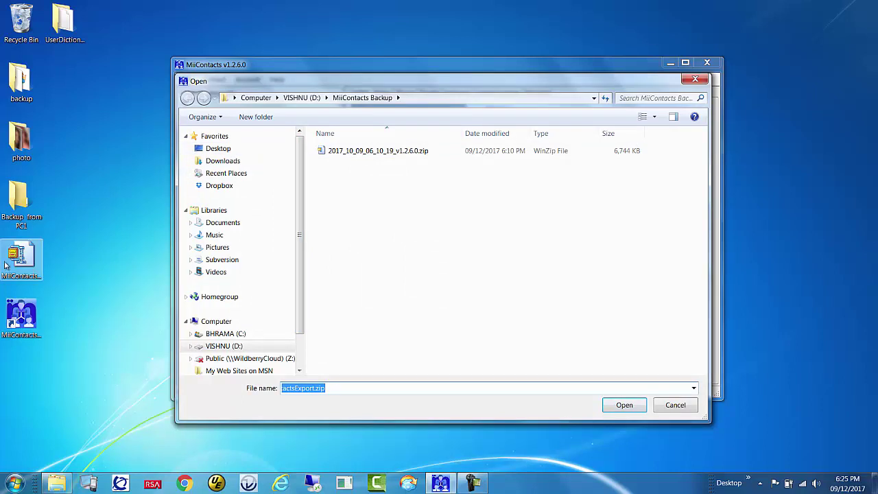
Step: Choose MiiContactsExport_v1.2.6.0.zip on the Desktop as the backup file and confirm the restore
{"action": "left_click", "coordinate": [215, 151]}
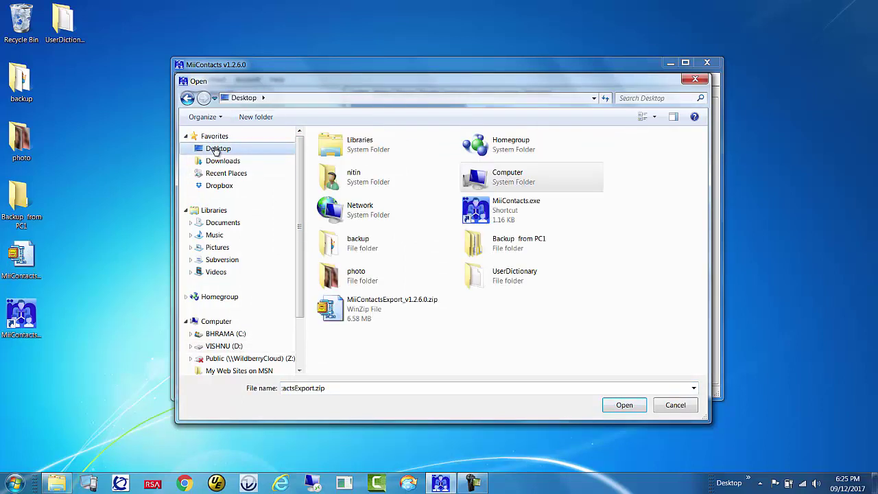
{"action": "left_click", "coordinate": [366, 309]}
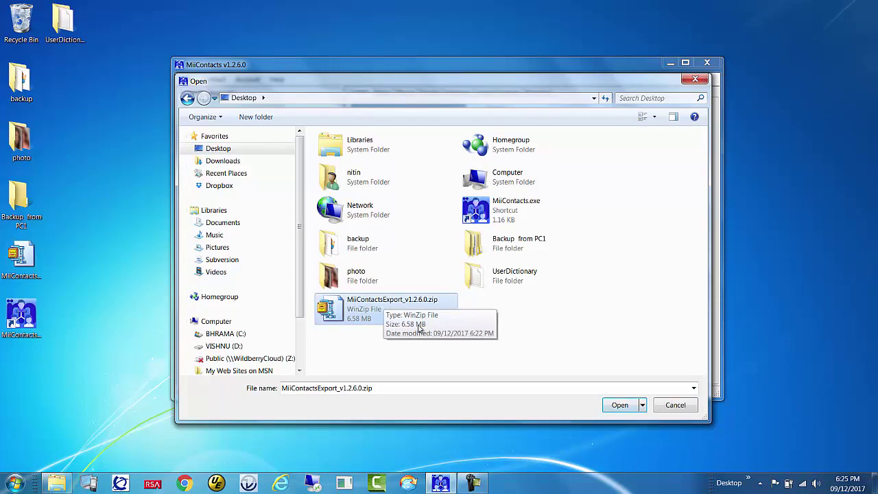
{"action": "left_click", "coordinate": [621, 405]}
{"action": "left_click_drag", "start_coordinate": [435, 205], "coordinate": [402, 148]}
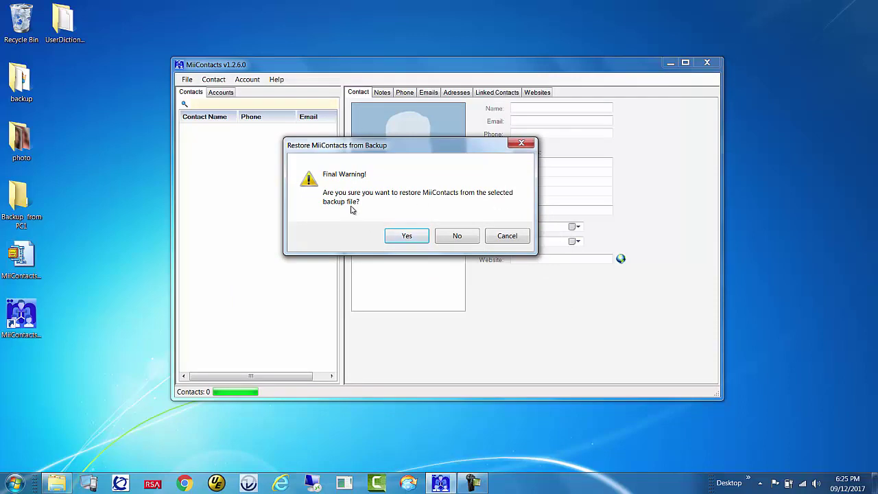
{"action": "left_click", "coordinate": [406, 235]}
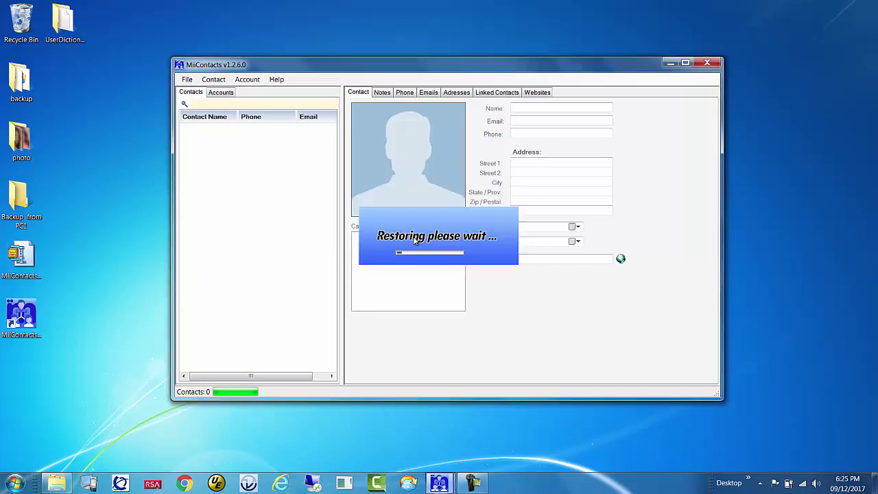
Step: Acknowledge the restore so MiiContacts exits, and relaunch it from the desktop
{"action": "left_click_drag", "start_coordinate": [437, 200], "coordinate": [416, 165]}
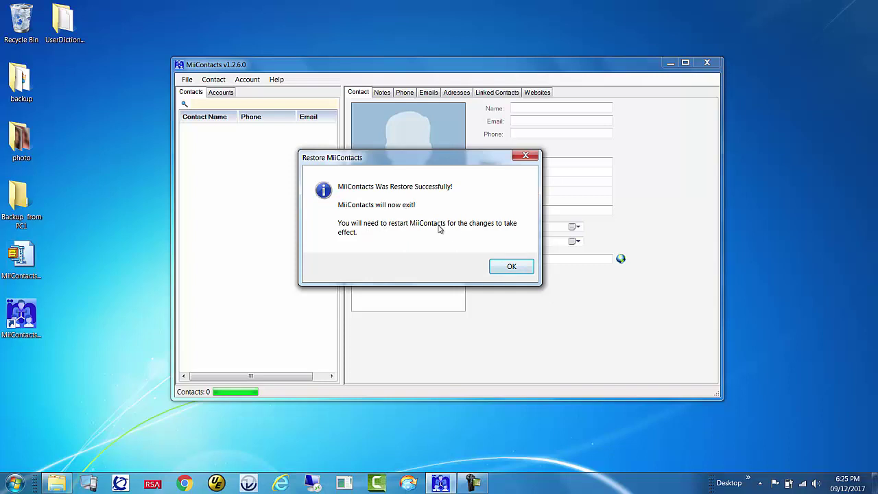
{"action": "left_click", "coordinate": [511, 267]}
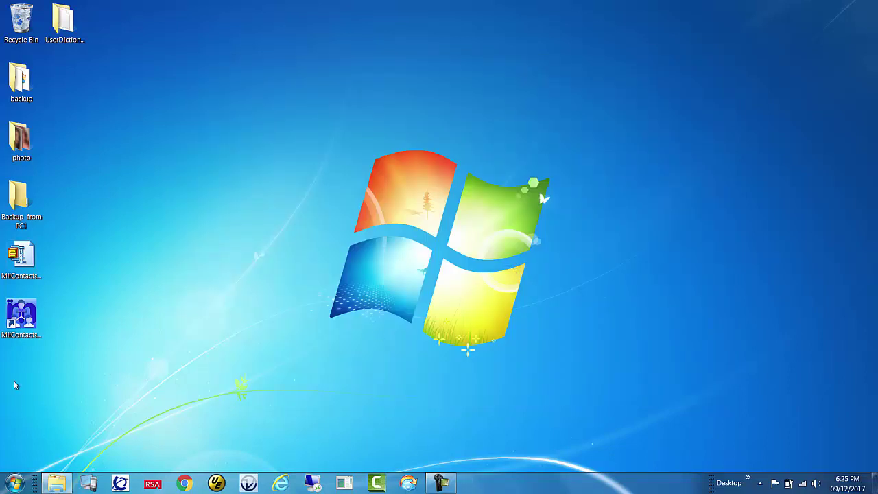
{"action": "double_click", "coordinate": [26, 319]}
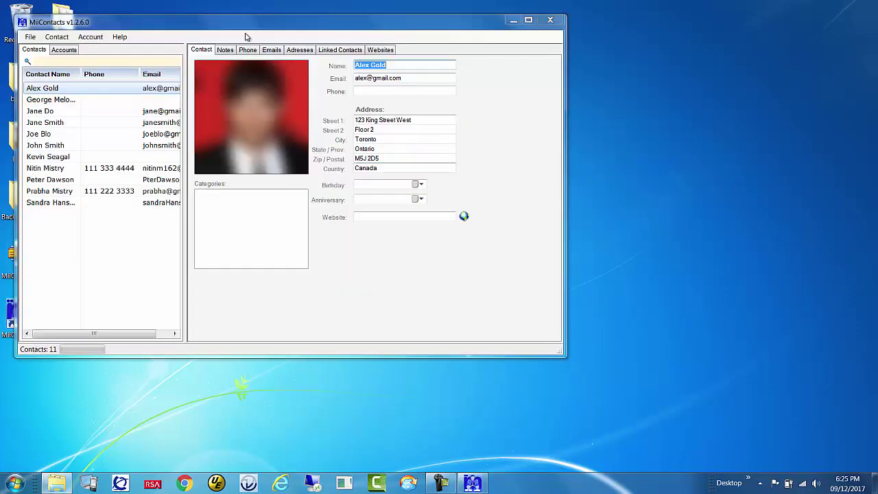
{"action": "left_click_drag", "start_coordinate": [245, 23], "coordinate": [400, 61]}
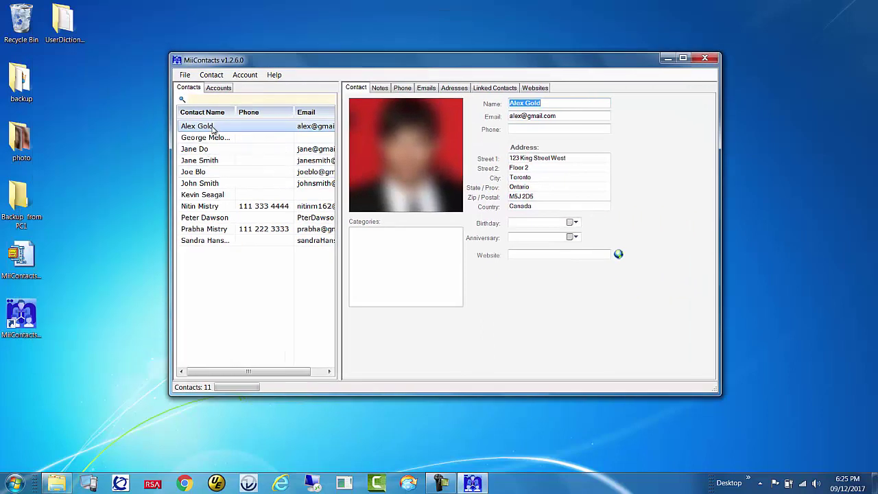
Step: Review the accounts list and the details of several contacts to check the restored data
{"action": "left_click", "coordinate": [220, 89]}
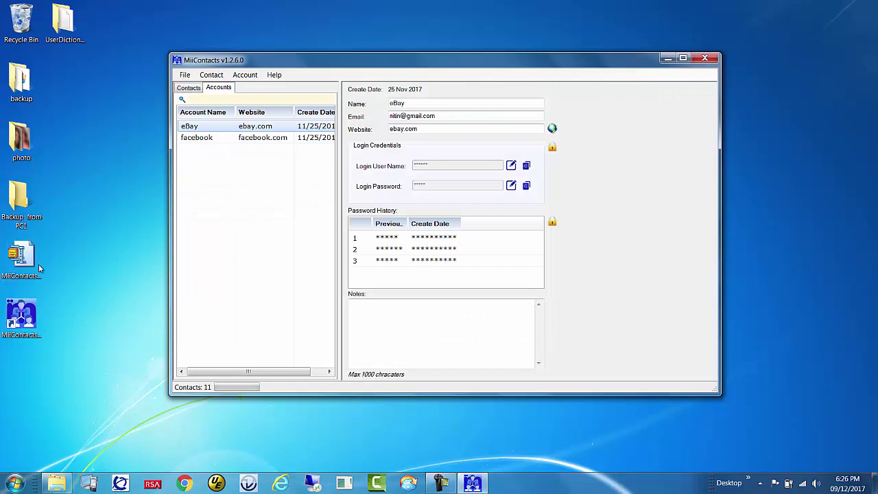
{"action": "left_click", "coordinate": [189, 88]}
{"action": "left_click", "coordinate": [212, 140]}
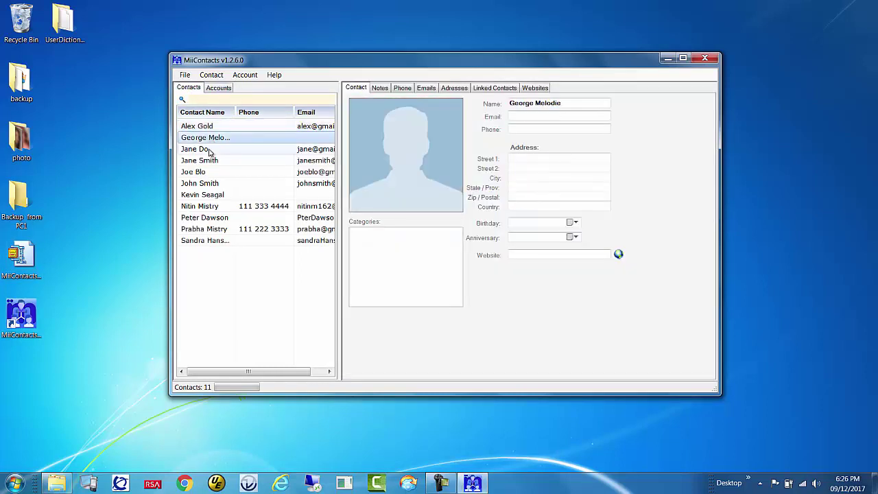
{"action": "left_click", "coordinate": [205, 150]}
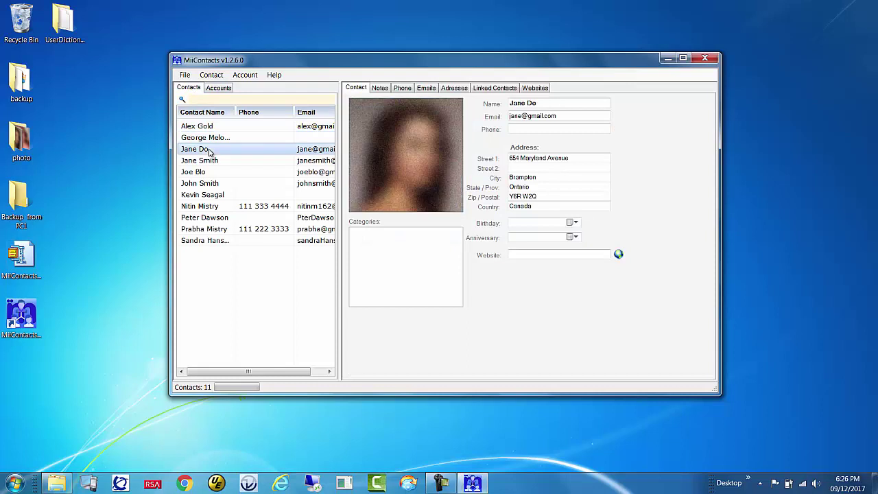
{"action": "left_click", "coordinate": [218, 219]}
{"action": "left_click", "coordinate": [217, 230]}
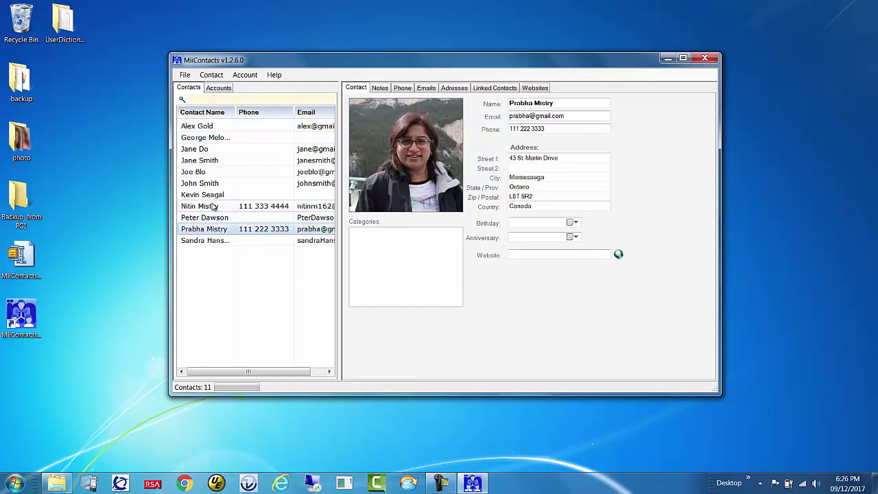
{"action": "left_click", "coordinate": [212, 206]}
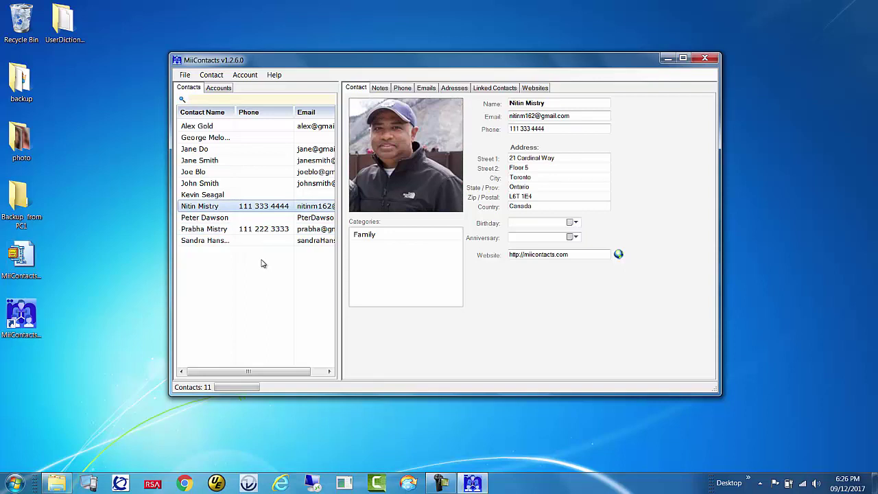